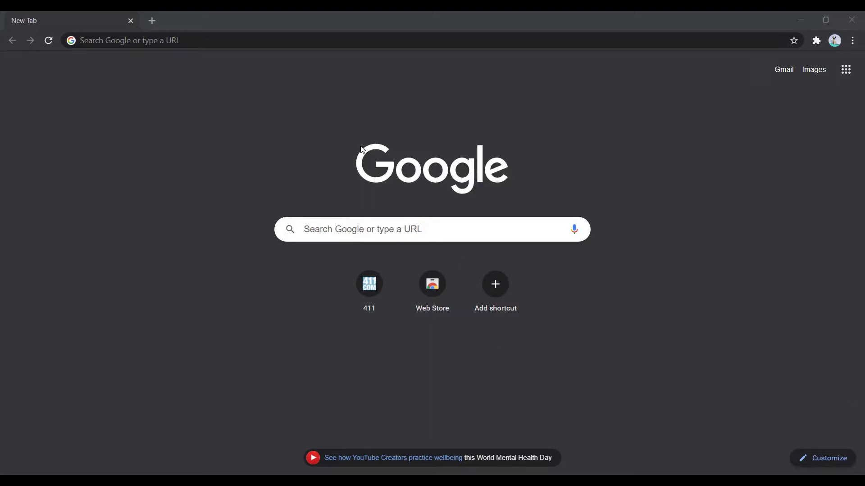
Search Google for 'open rocket download' and open the OpenRocket SourceForge.net result
left_click(186, 41)
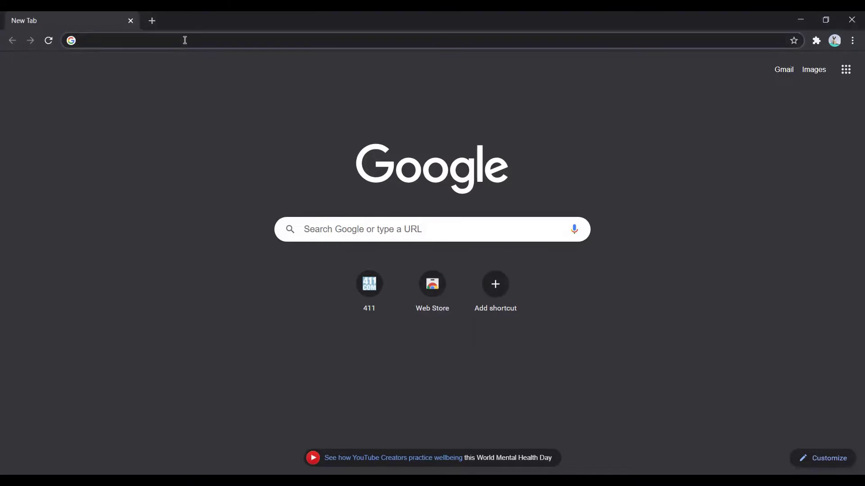
type("open rocket ")
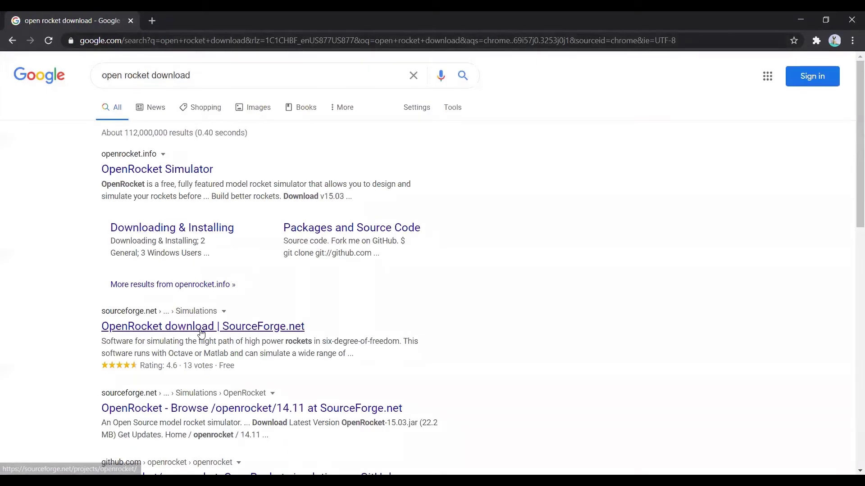
left_click(201, 332)
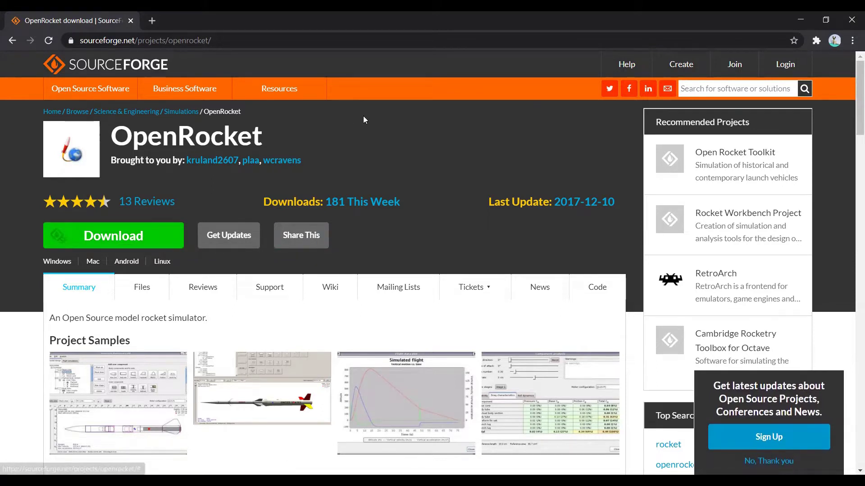
Go to the Download button on the SourceForge OpenRocket project page
mouse_move(184, 89)
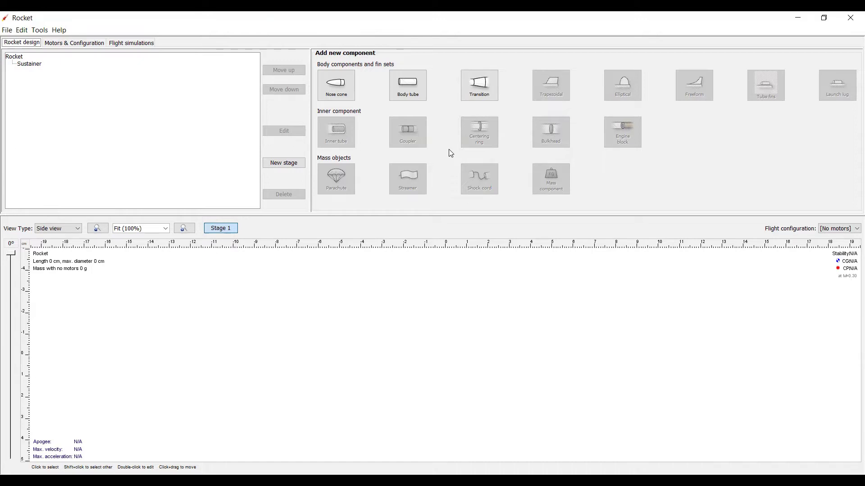
Add a body tube from the Estes EST 3089 BT-60 database preset (45.7 cm, 4.16 cm diameter)
left_click(410, 85)
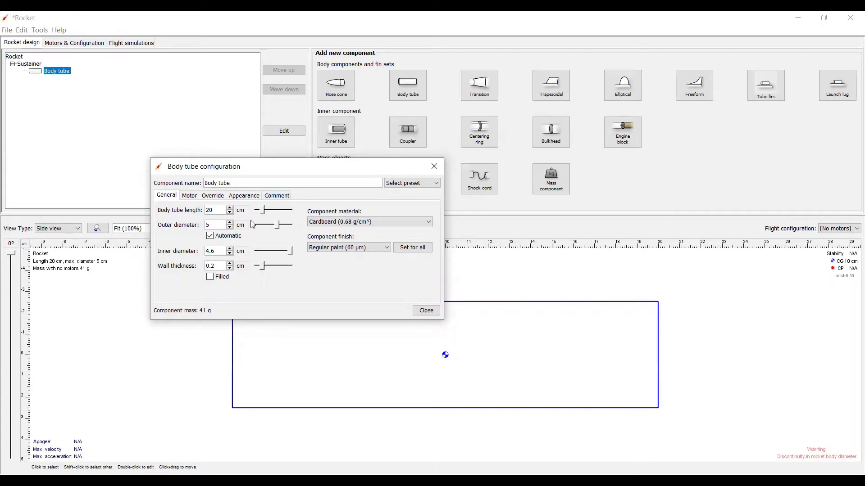
mouse_move(316, 237)
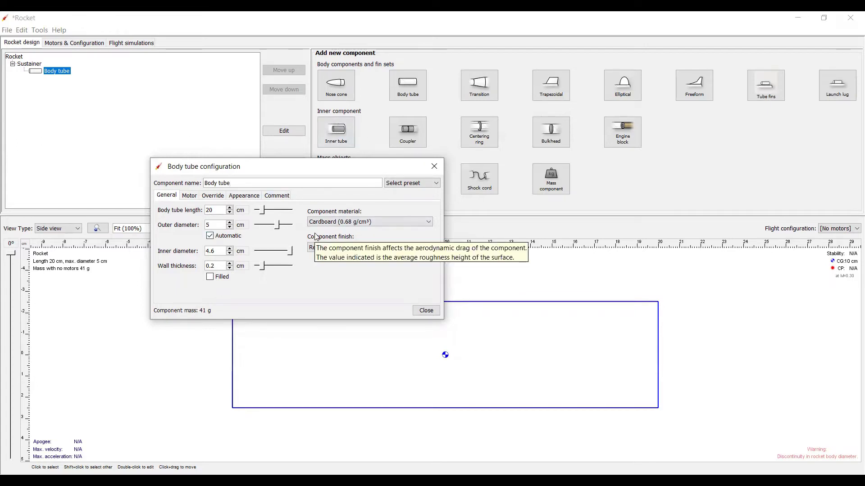
left_click(396, 185)
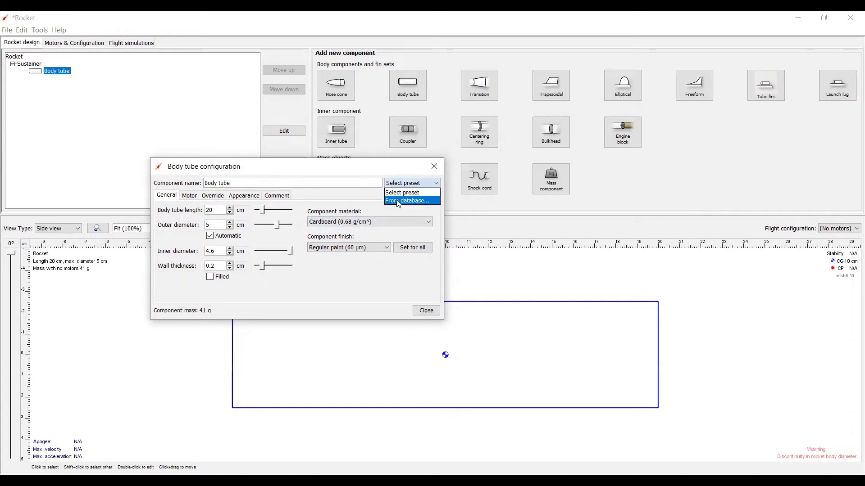
left_click(399, 201)
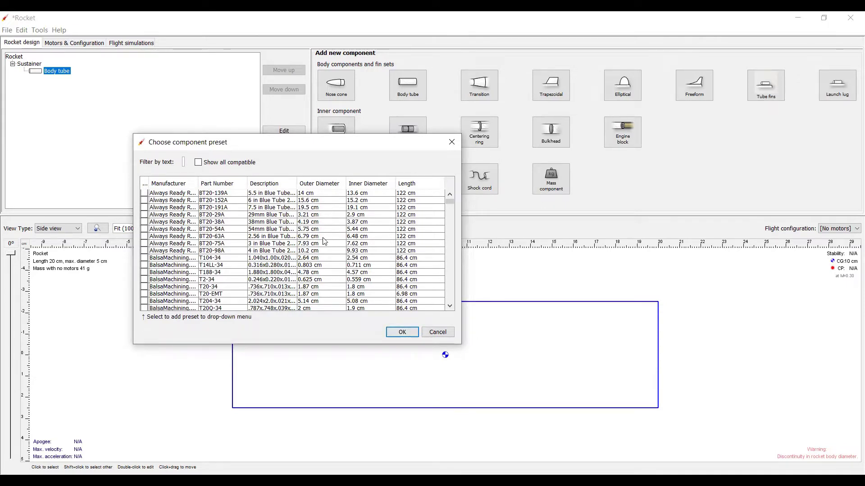
scroll(325, 242, "down", 10)
scroll(325, 242, "up", 5)
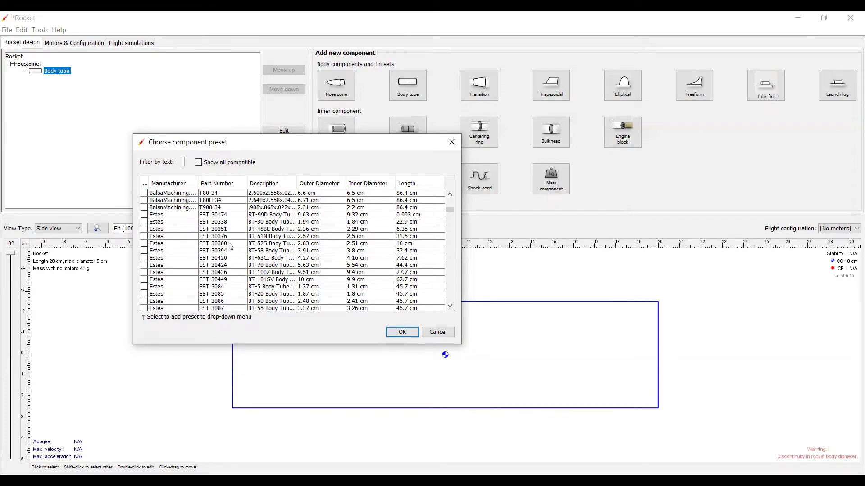
scroll(219, 273, "down", 1)
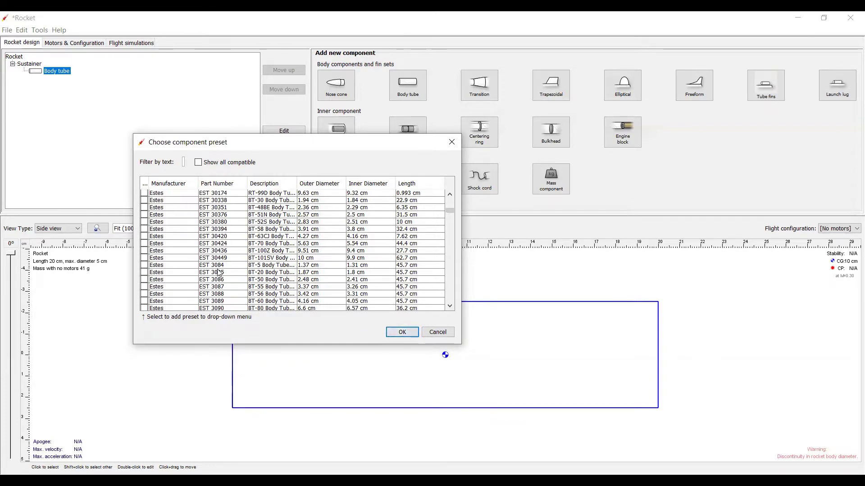
left_click(224, 302)
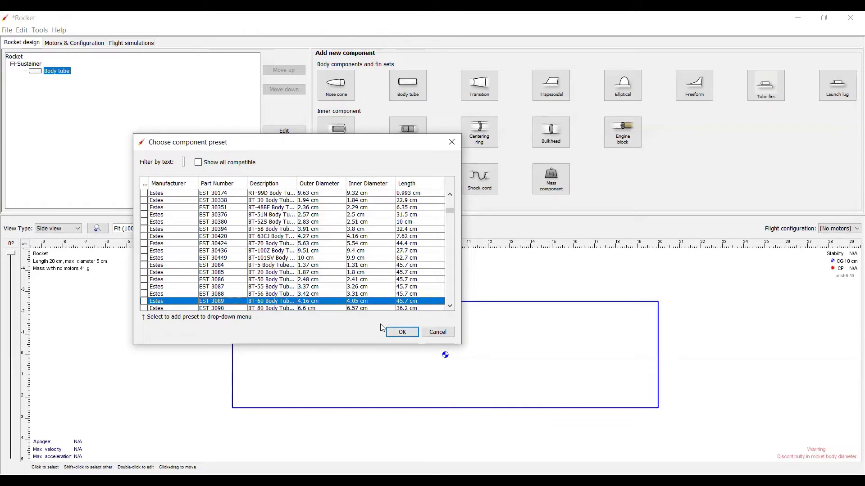
left_click(398, 334)
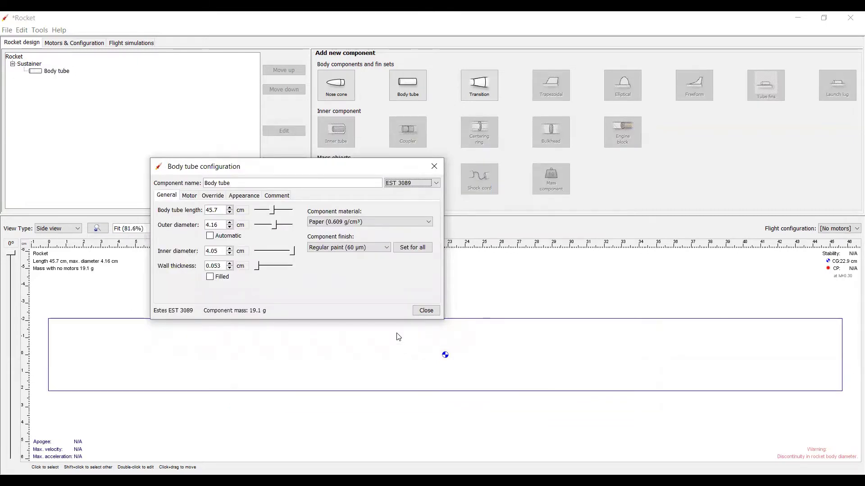
left_click(431, 315)
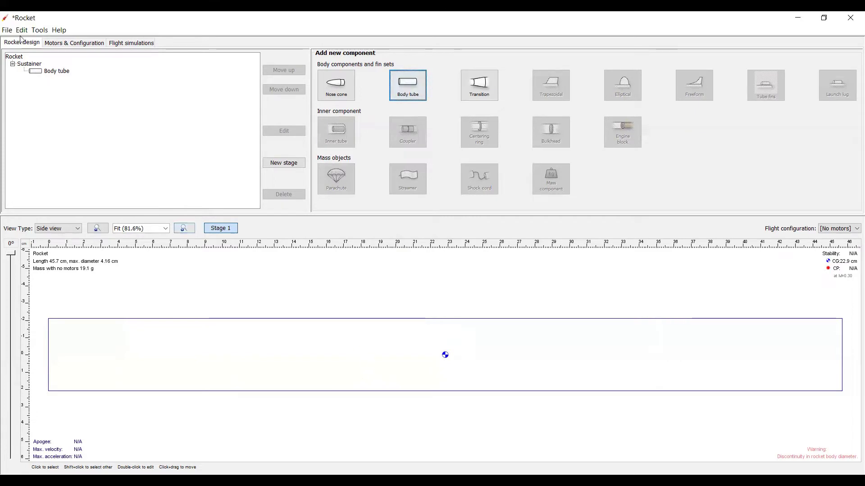
Select the Body tube in the component tree as parent for inner parts
left_click(52, 74)
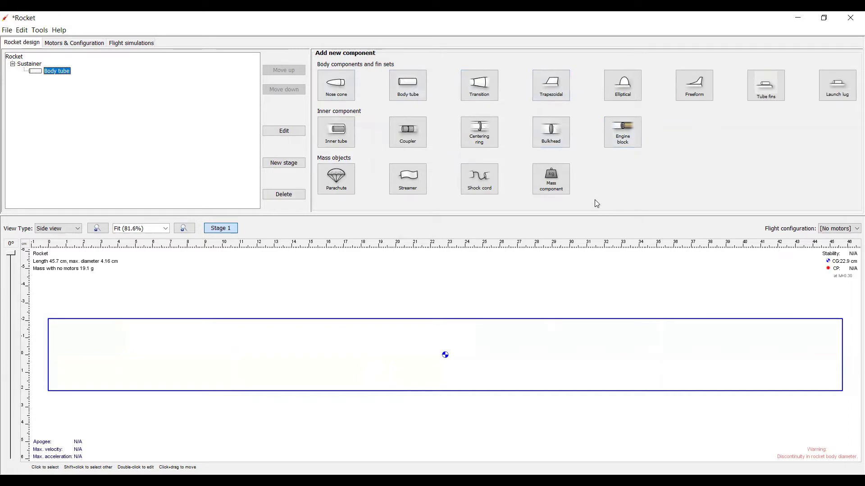
Add an inner tube using the Estes EST 30376 BT-51N preset (2.57 cm across, 31.5 cm)
left_click(343, 132)
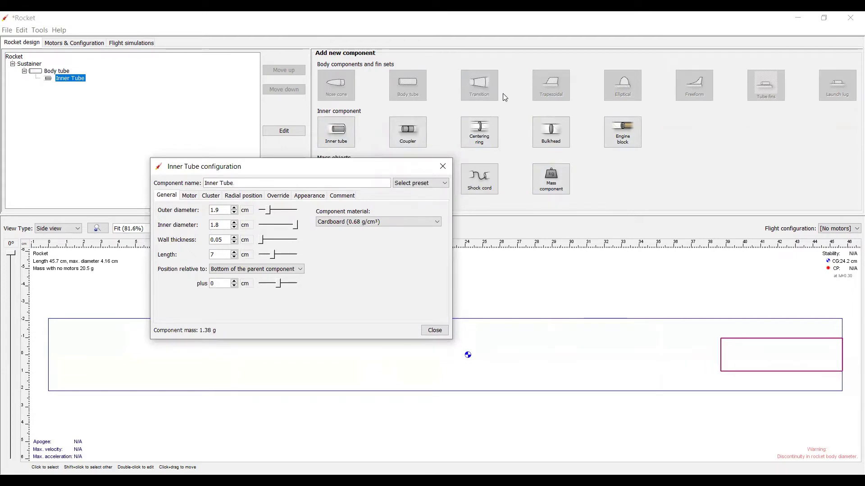
left_click(418, 186)
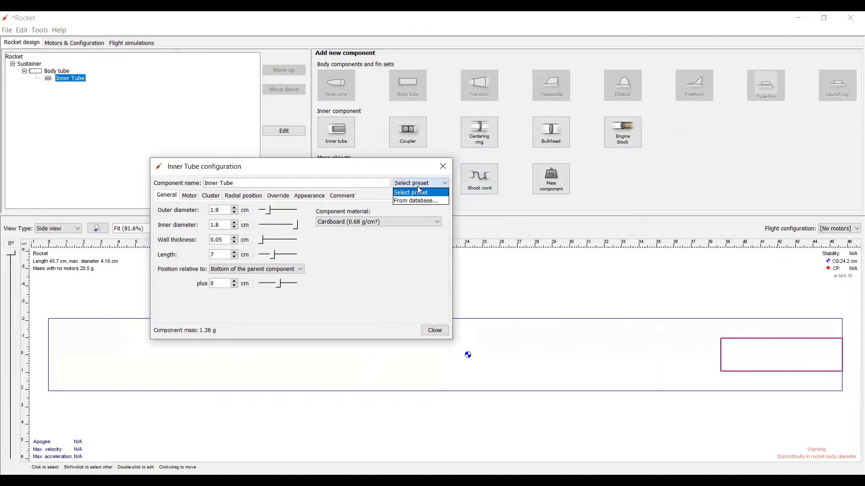
left_click(418, 201)
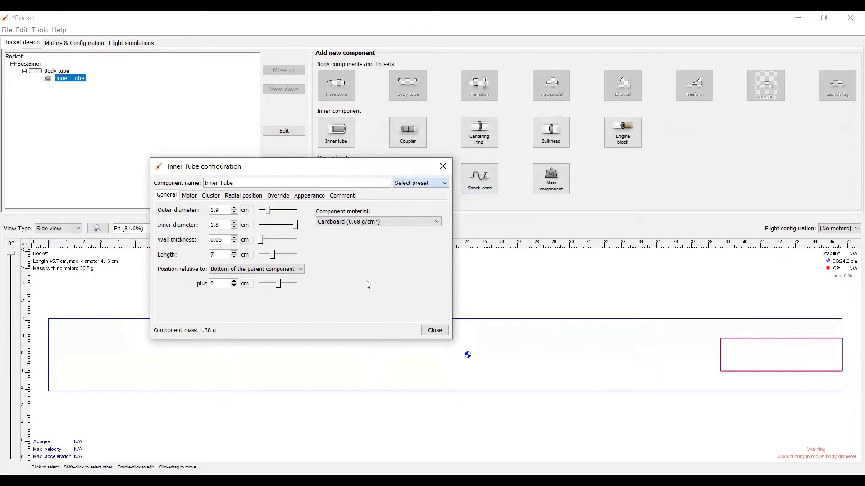
scroll(363, 292, "down", 10)
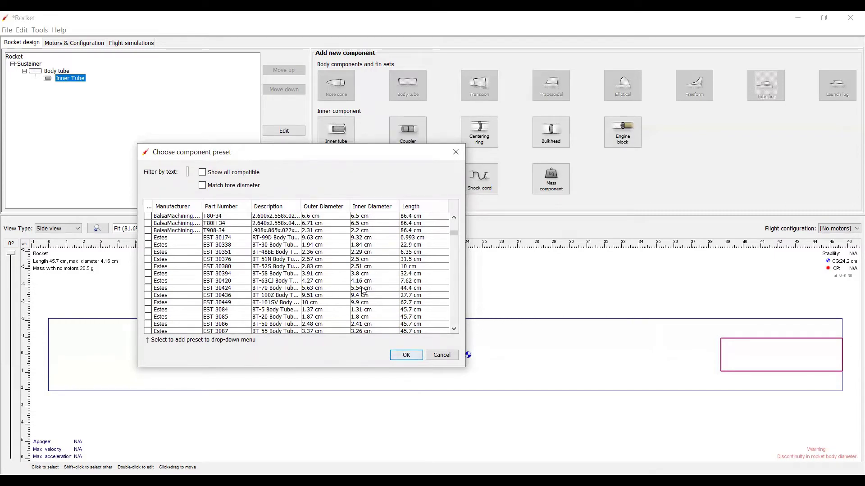
scroll(363, 291, "down", 1)
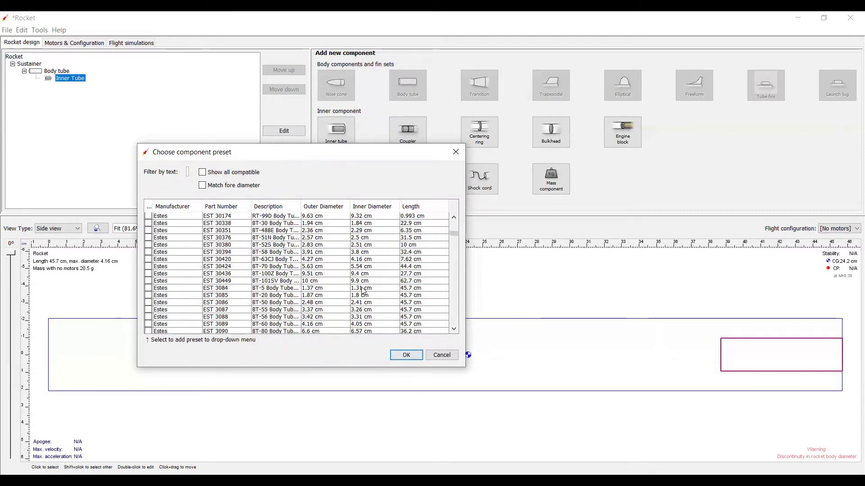
left_click(232, 238)
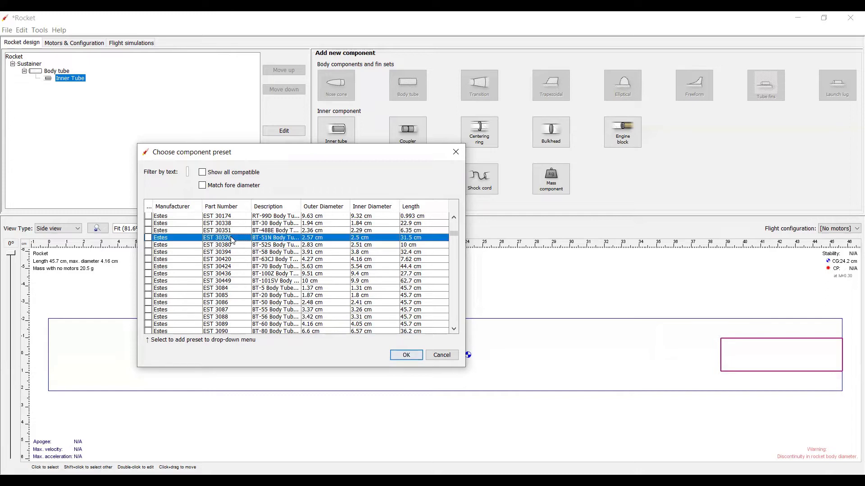
left_click(406, 355)
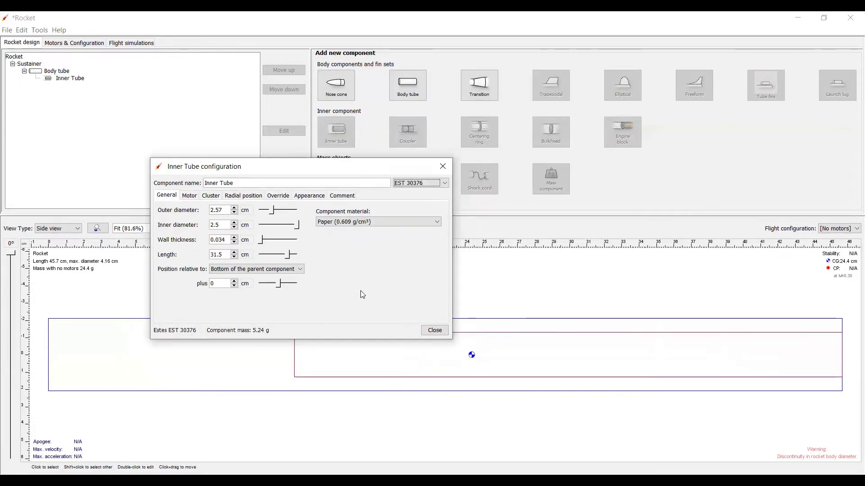
Check 'This component is a motor mount' for the Inner Tube
left_click(189, 199)
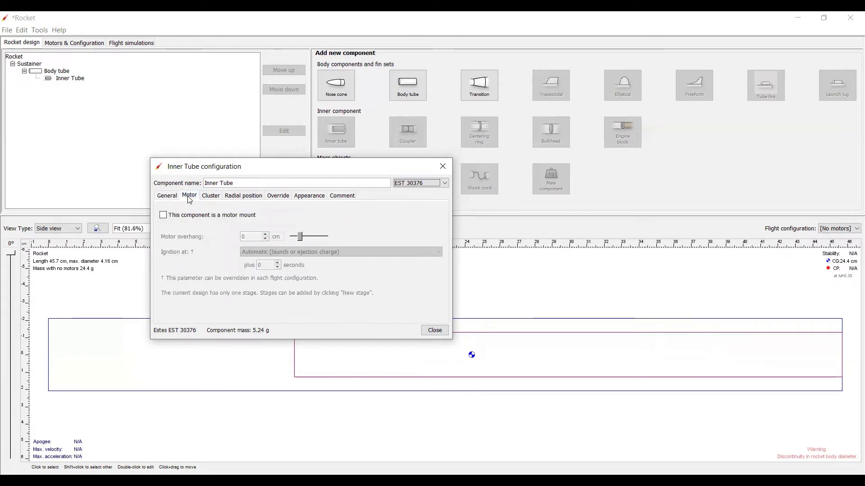
left_click(171, 220)
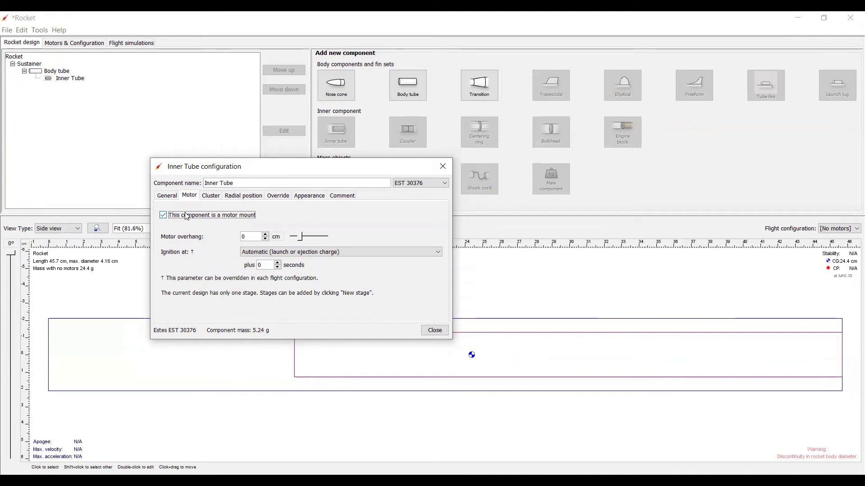
left_click(170, 200)
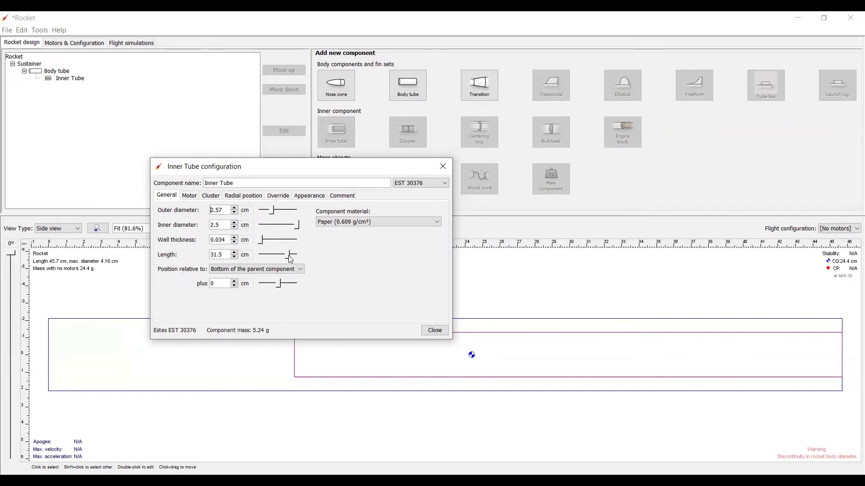
Shorten the Inner Tube to 11 cm at the body tube's aft end and close its settings
left_click_drag(291, 259, 283, 260)
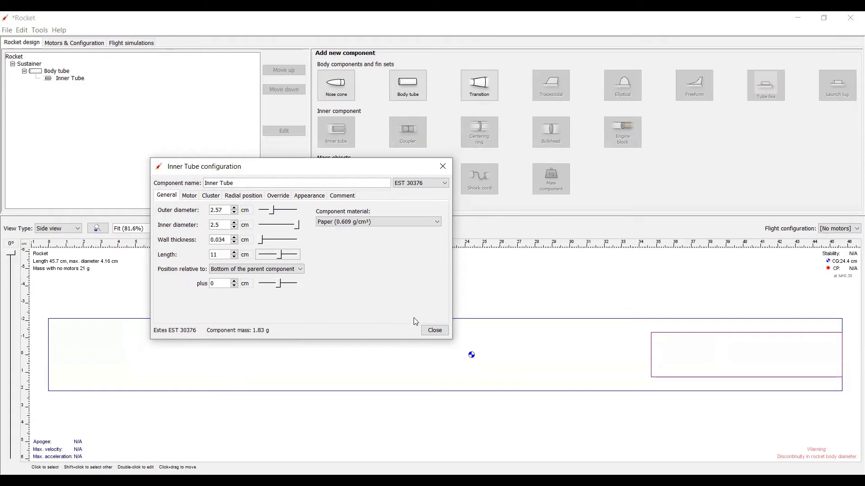
left_click(434, 331)
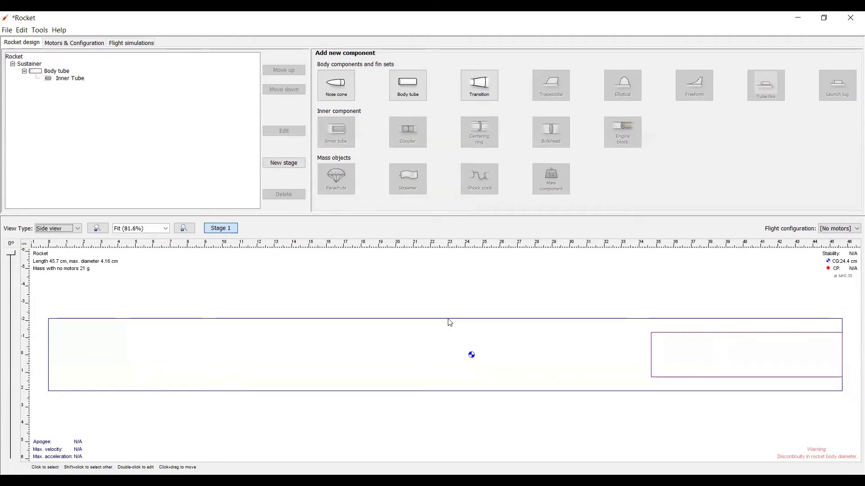
Add two centering rings to the Body tube with plus offsets of -9.6 cm and -5.3 cm
left_click(51, 74)
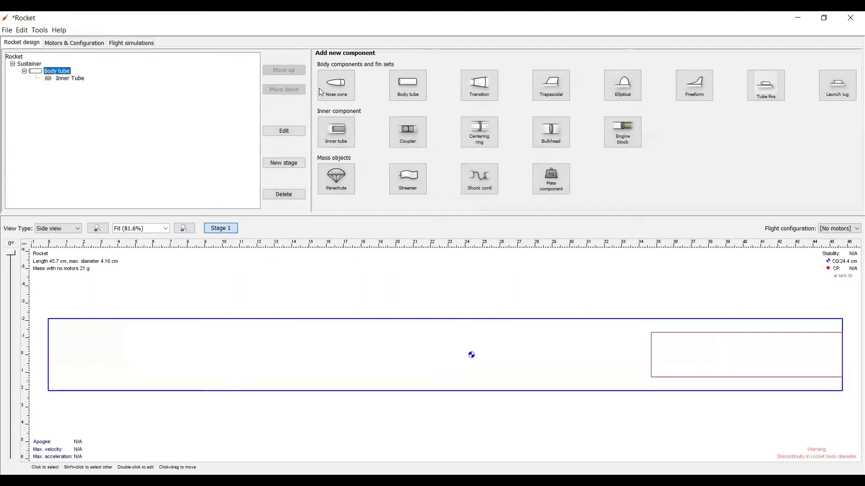
left_click(481, 135)
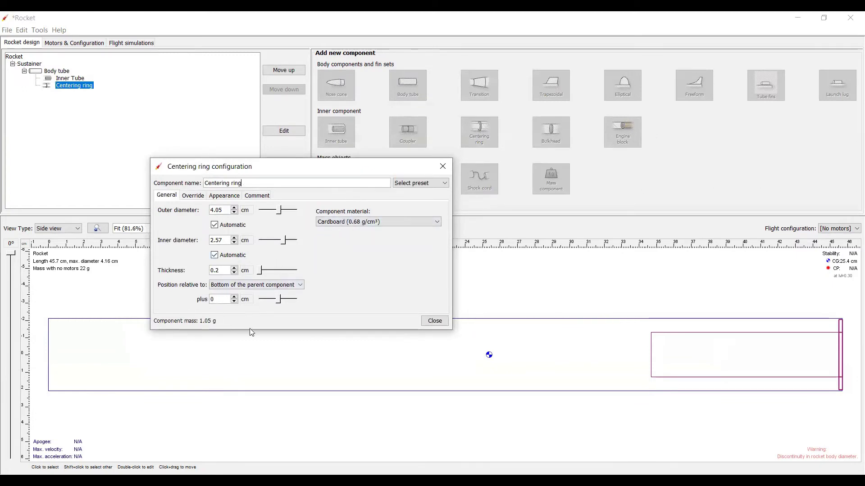
left_click(280, 302)
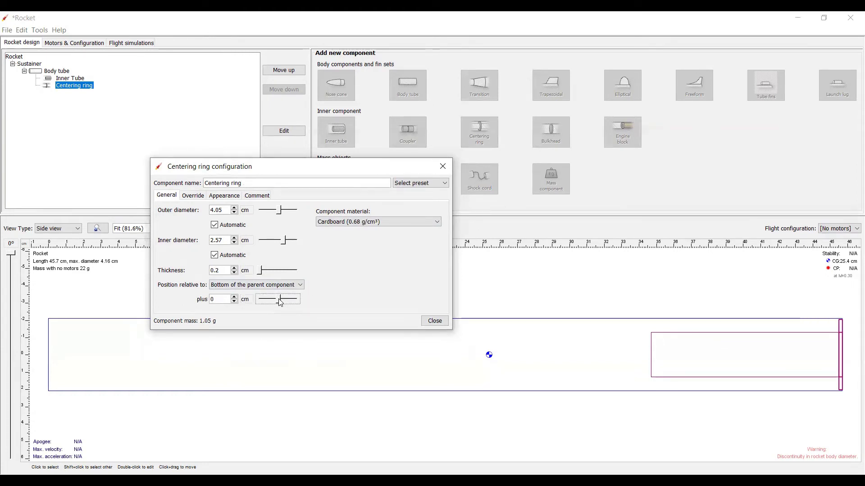
left_click_drag(280, 302, 275, 303)
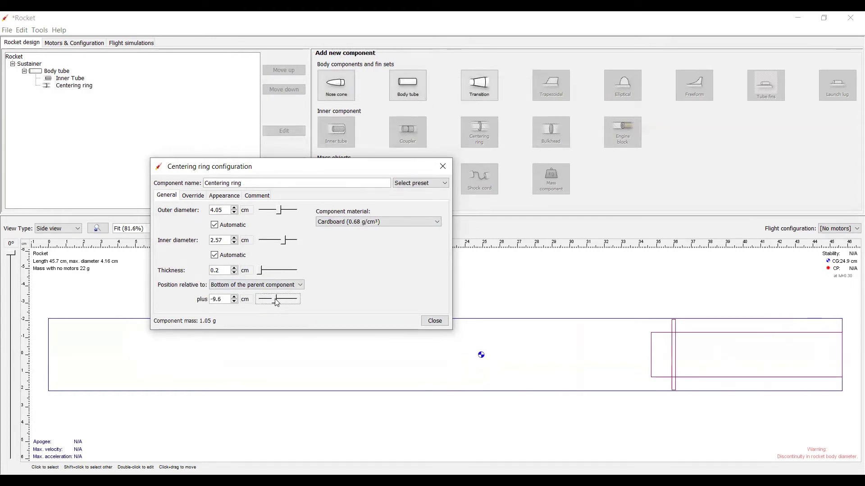
left_click(434, 321)
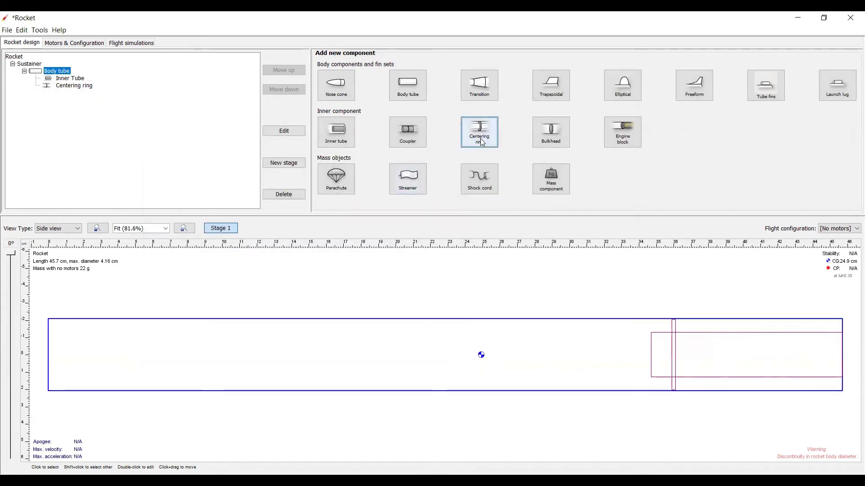
left_click(480, 135)
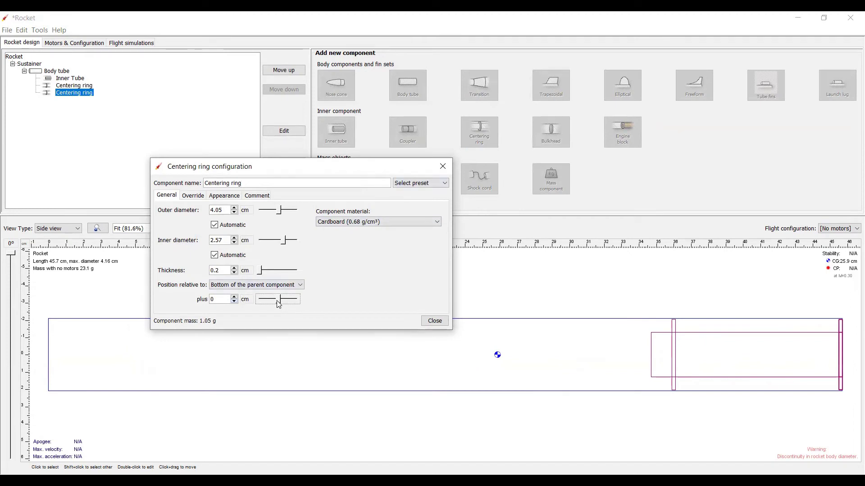
left_click_drag(279, 305, 277, 305)
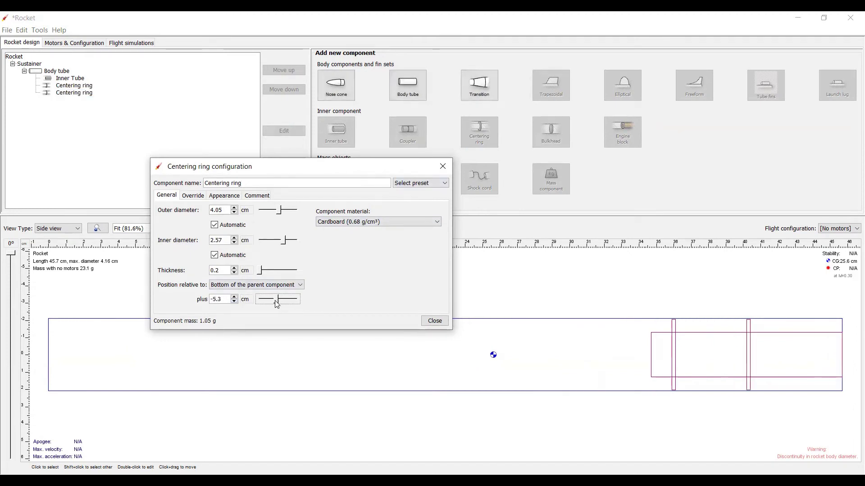
left_click(433, 321)
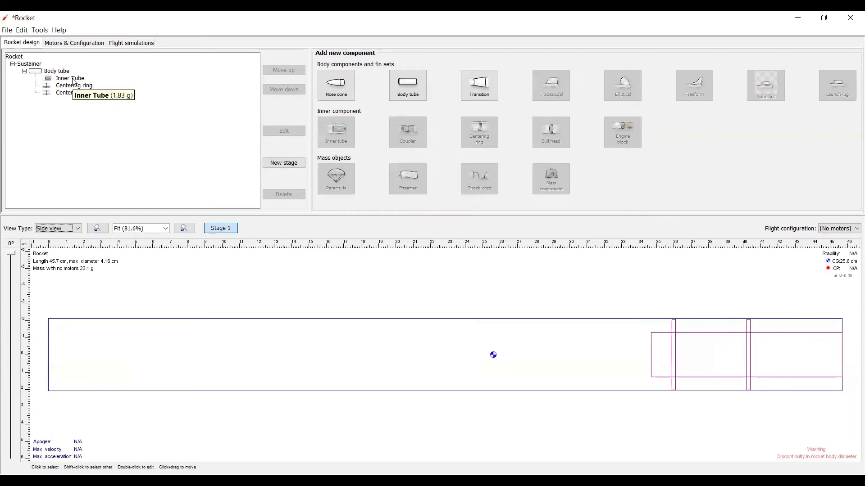
Add an engine block to the Inner Tube at -10.2 cm with a 0.3 cm wall thickness
left_click(75, 81)
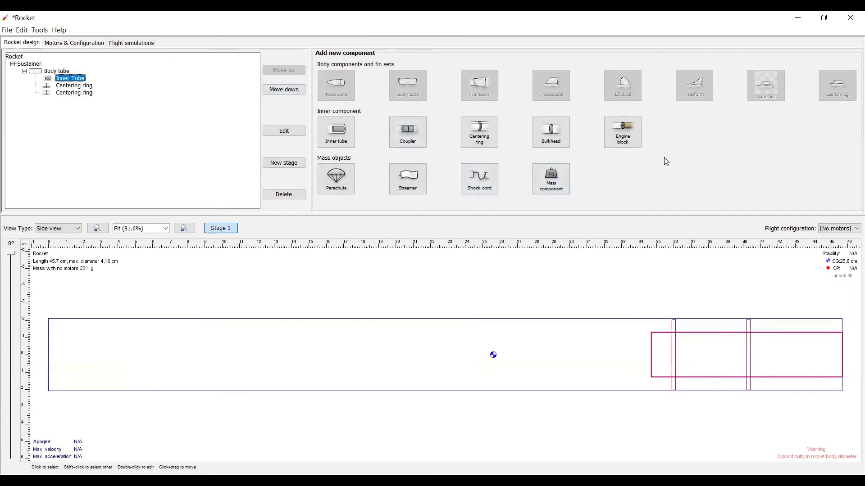
left_click(626, 140)
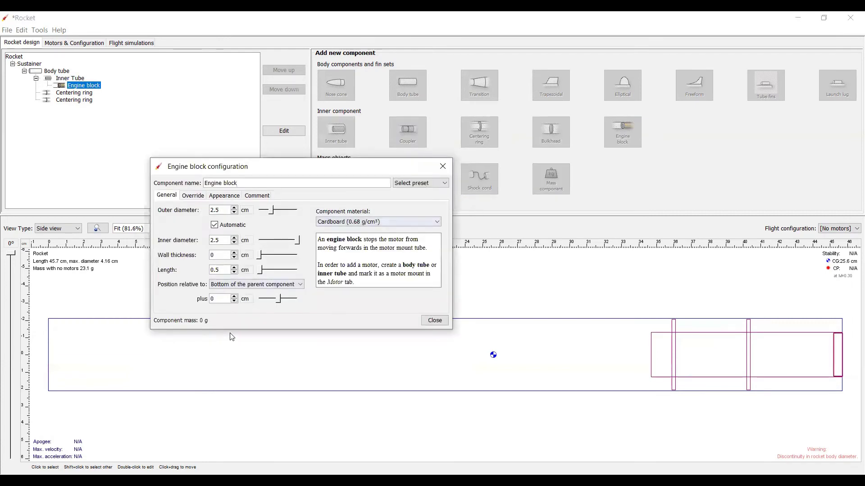
left_click(279, 300)
left_click_drag(280, 300, 263, 299)
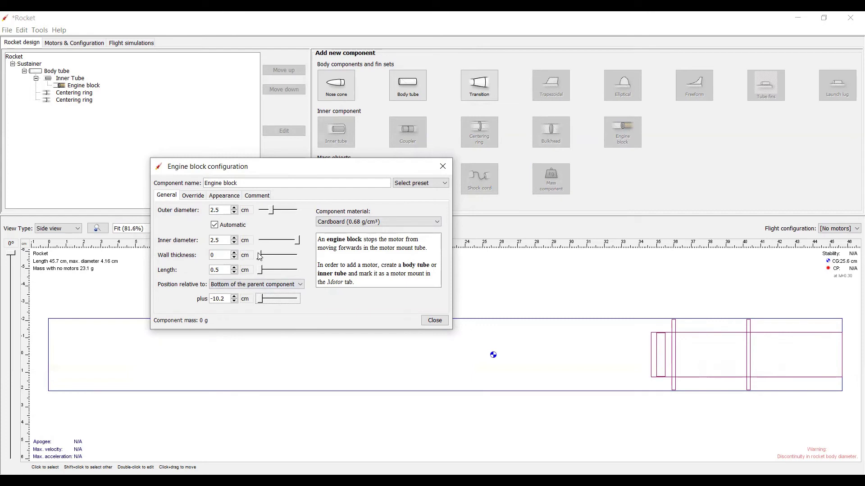
left_click_drag(260, 257, 270, 255)
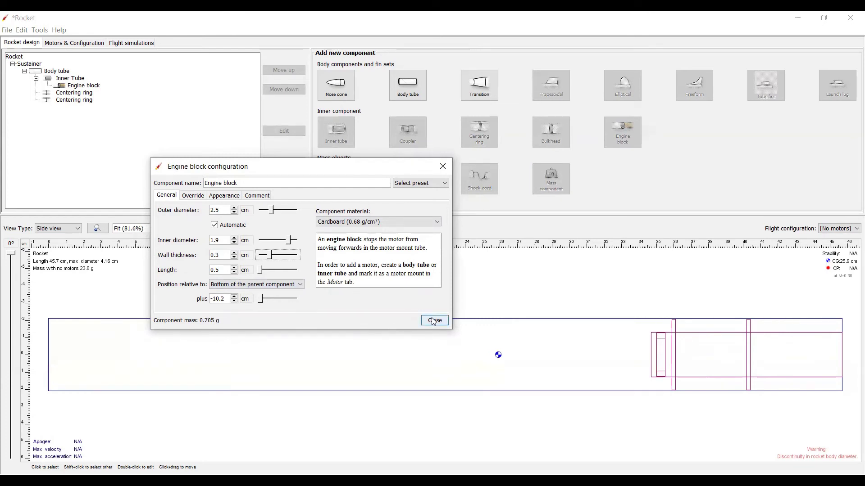
left_click(435, 320)
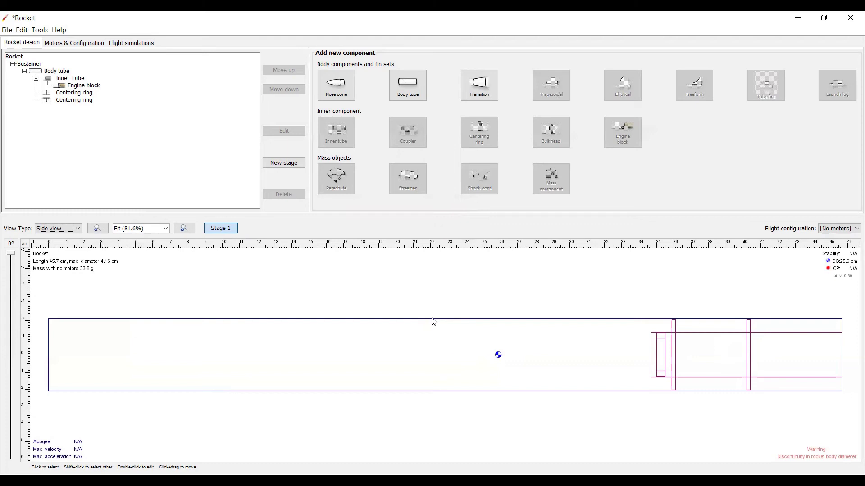
Add a 15 cm ogive nose cone and move it above the Body tube in the tree
left_click(36, 65)
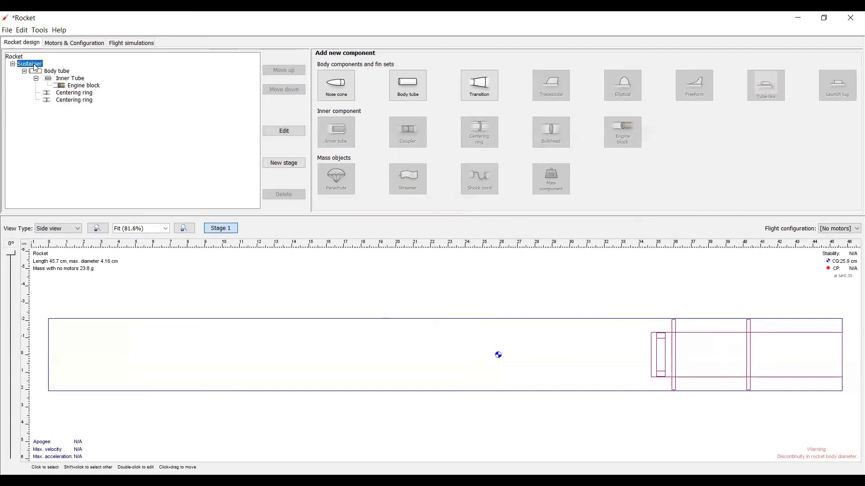
left_click(55, 72)
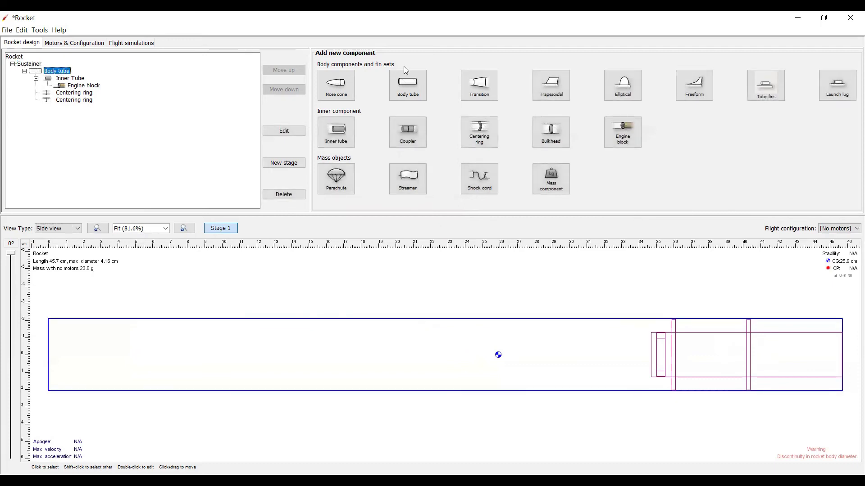
left_click(342, 93)
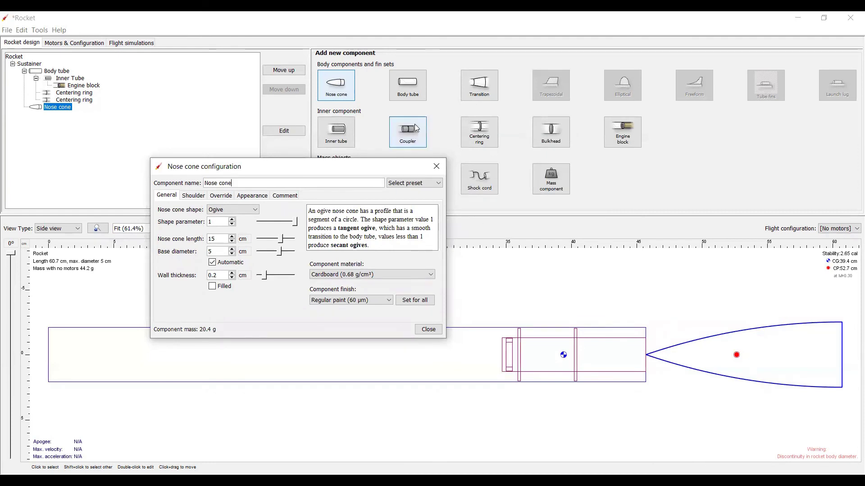
left_click(428, 330)
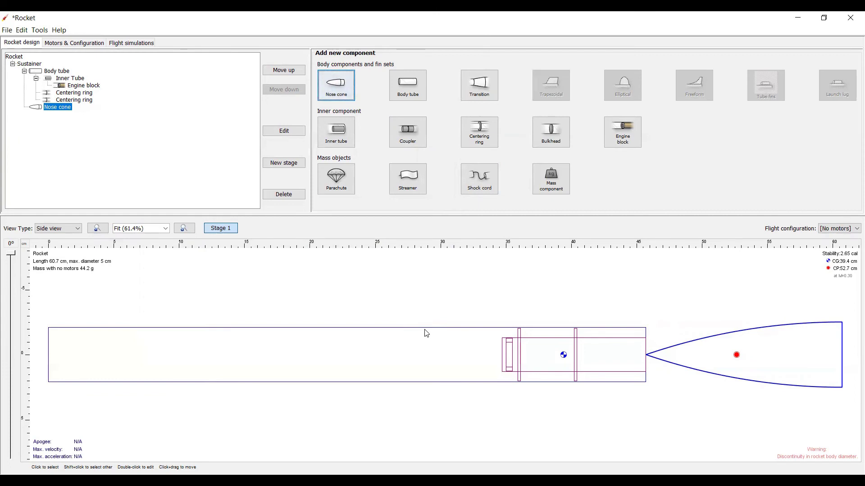
left_click(280, 71)
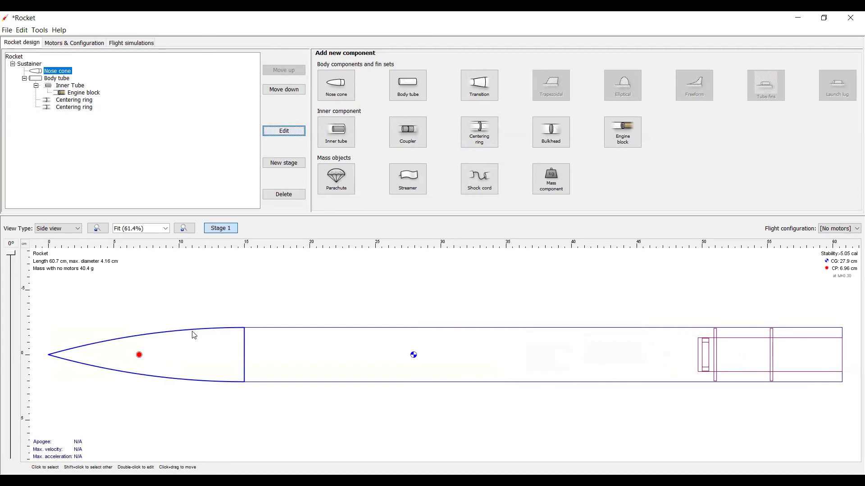
double_click(56, 71)
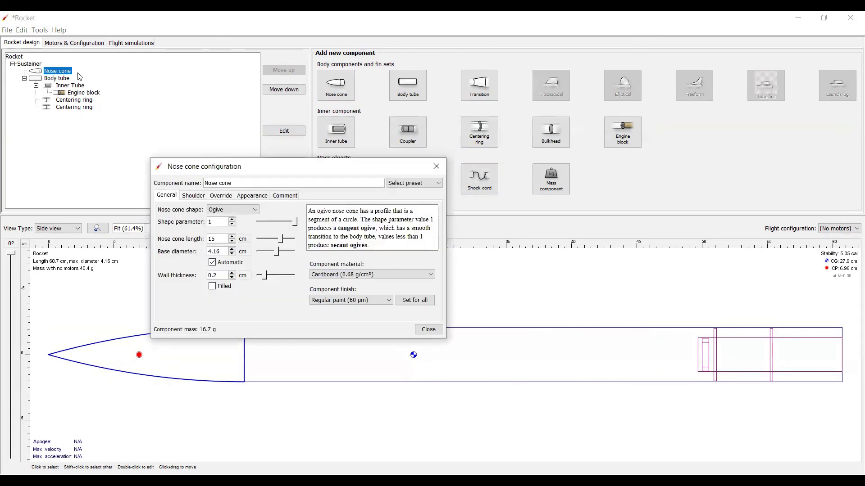
Add a nose cone shoulder of 3.6 cm diameter and 1.3 cm length, then close the editor
left_click(194, 196)
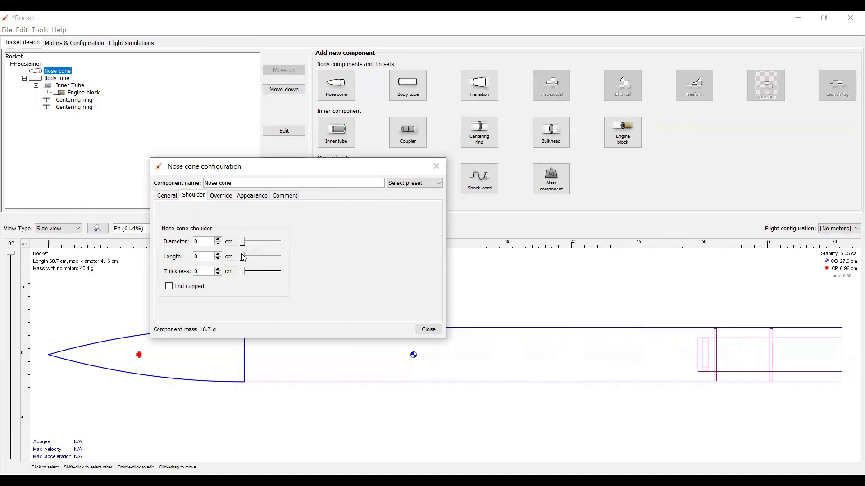
mouse_move(244, 257)
left_mouse_down()
mouse_move(255, 257)
mouse_move(250, 242)
mouse_move(276, 236)
left_mouse_up()
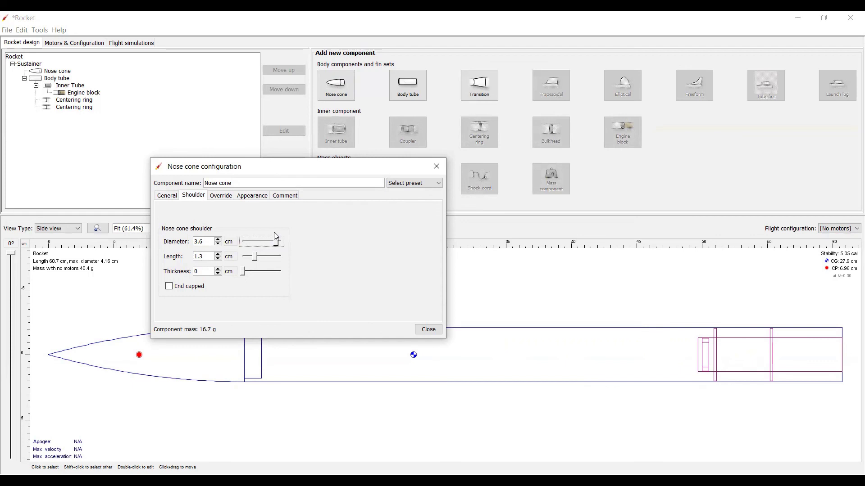
left_click(433, 330)
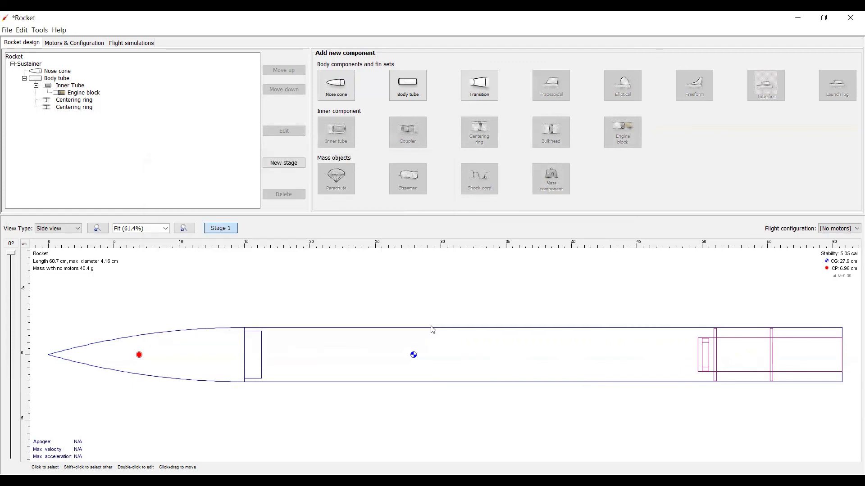